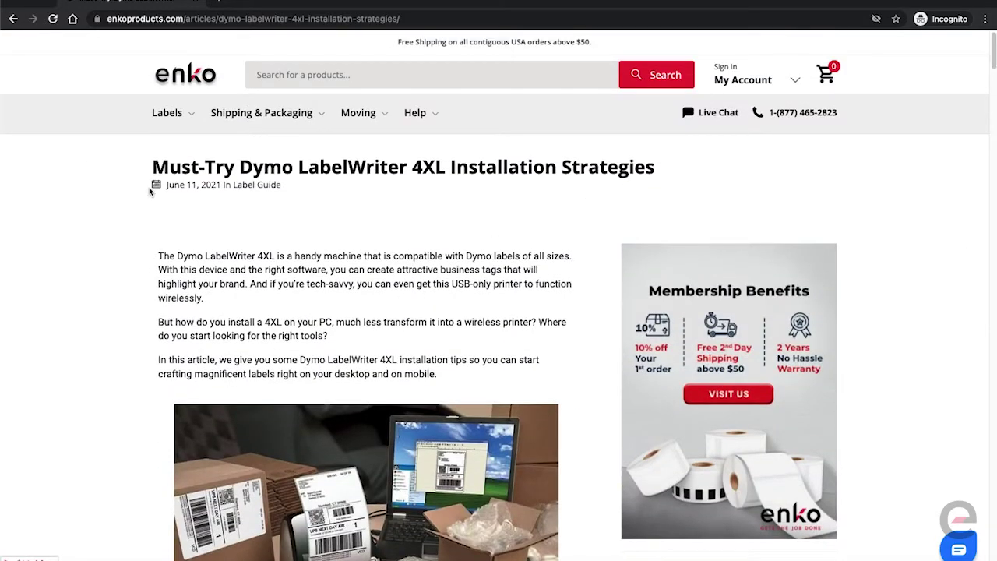
# Read through the LabelWriter 4XL installation article, highlighting and then clearing its title
pyautogui.moveTo(154, 166); pyautogui.dragTo(654, 173)
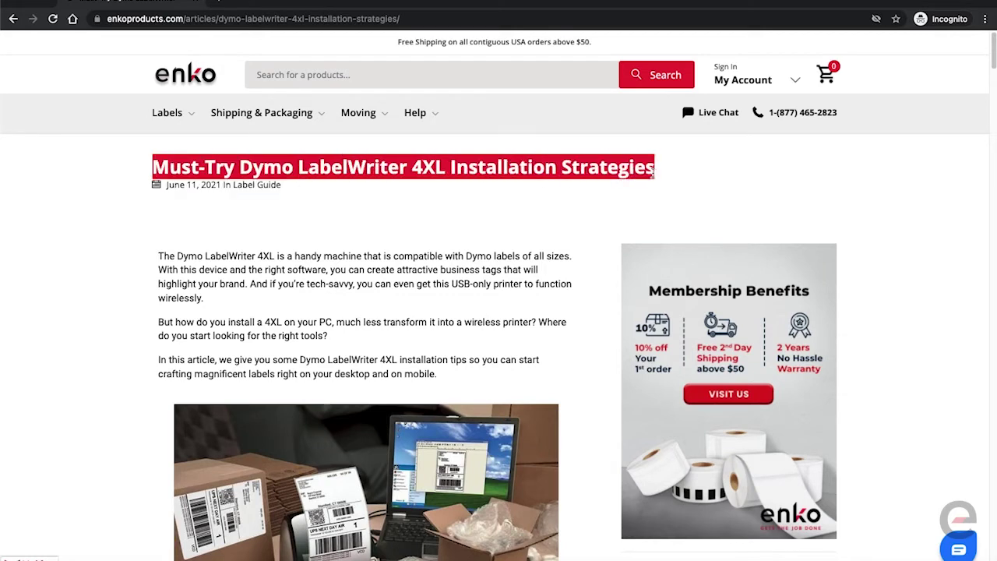
pyautogui.click(875, 169)
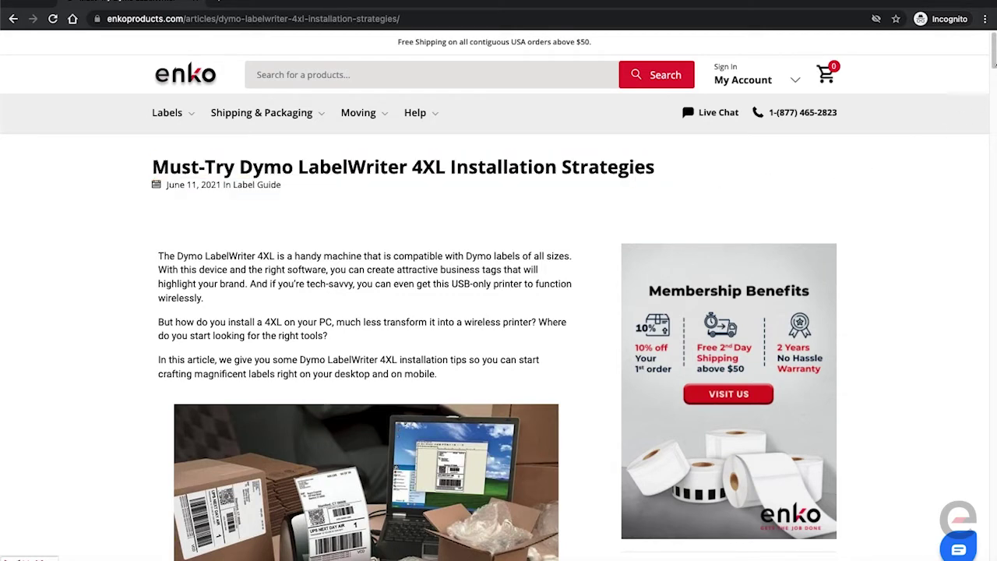
pyautogui.moveTo(995, 47); pyautogui.dragTo(982, 264)
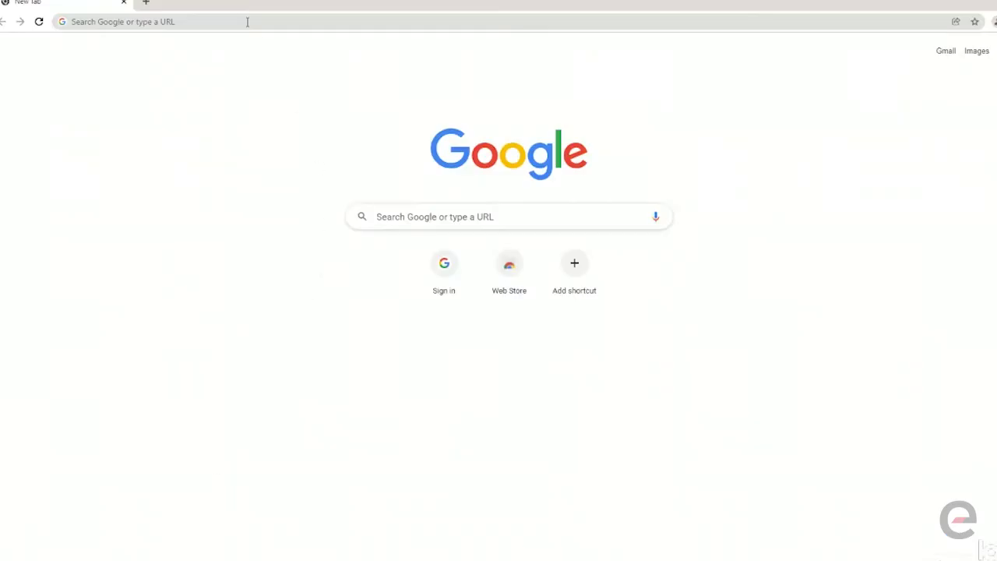
# Load the dymo.com website
pyautogui.click(252, 22)
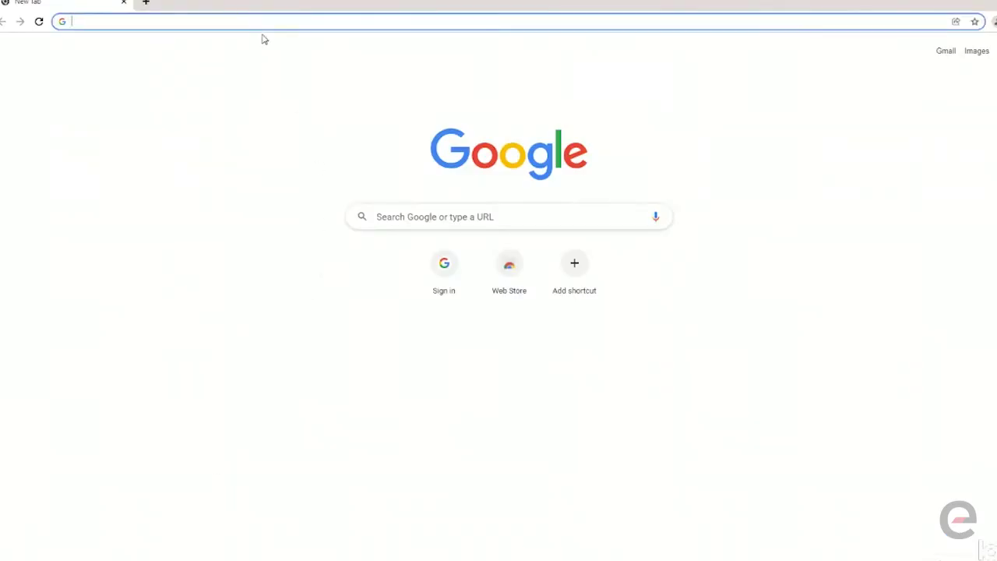
pyautogui.write('dymo.com')
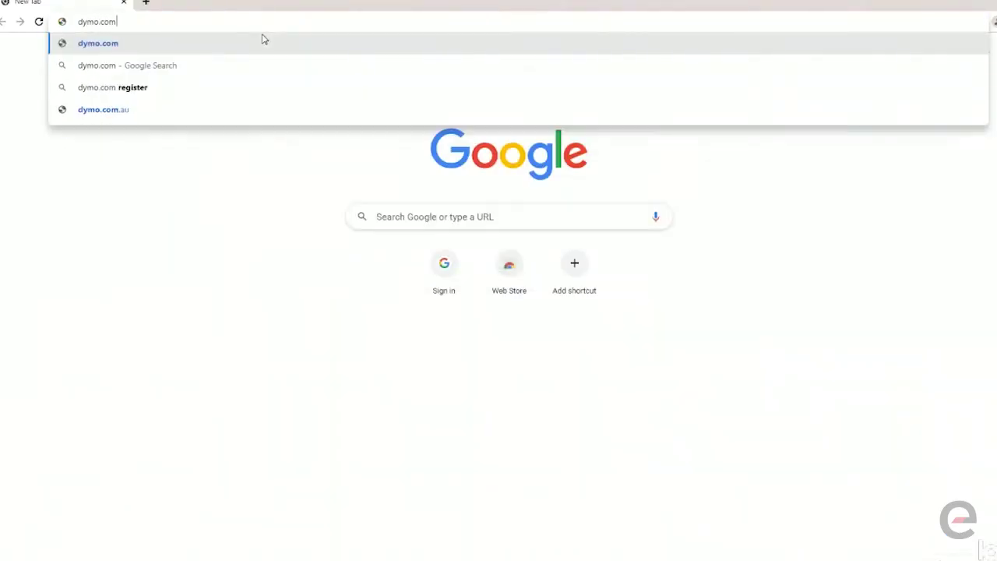
pyautogui.press('Return')
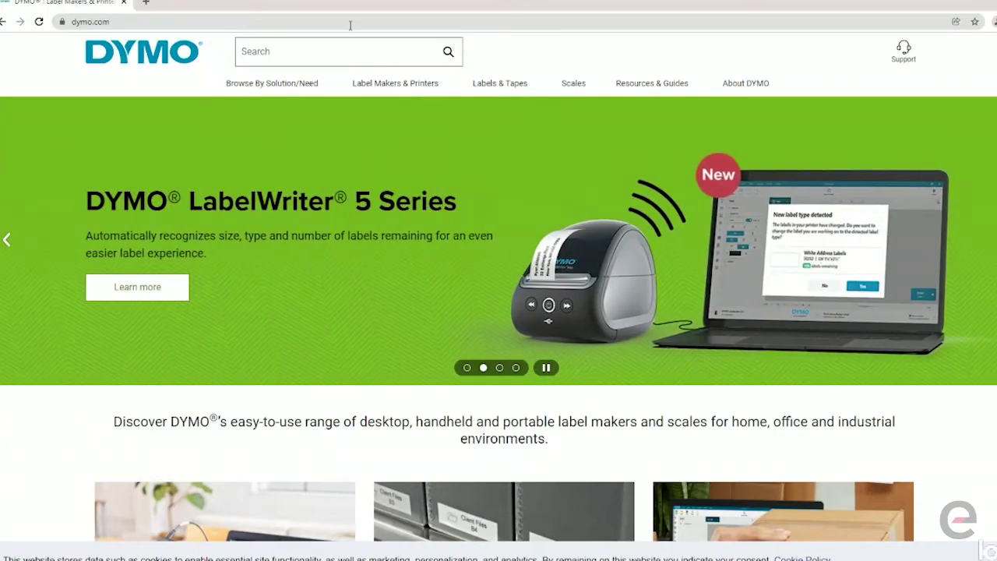
# Search the site for Dymo LabelWriter 4XL and open its shipping label printer product page
pyautogui.click(363, 63)
pyautogui.write('Dymo LabelWriter 4XL')
pyautogui.moveTo(372, 88)
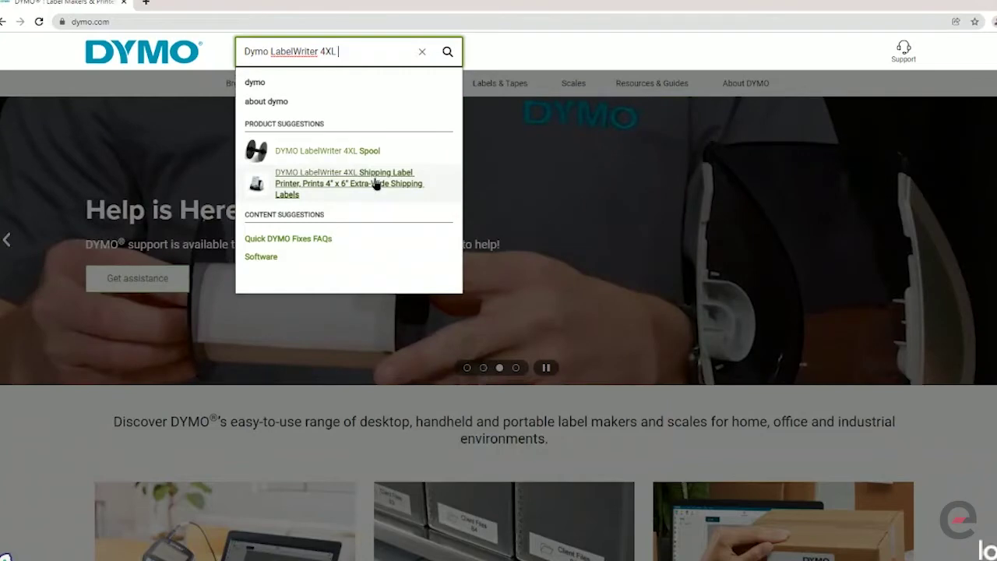
pyautogui.click(375, 183)
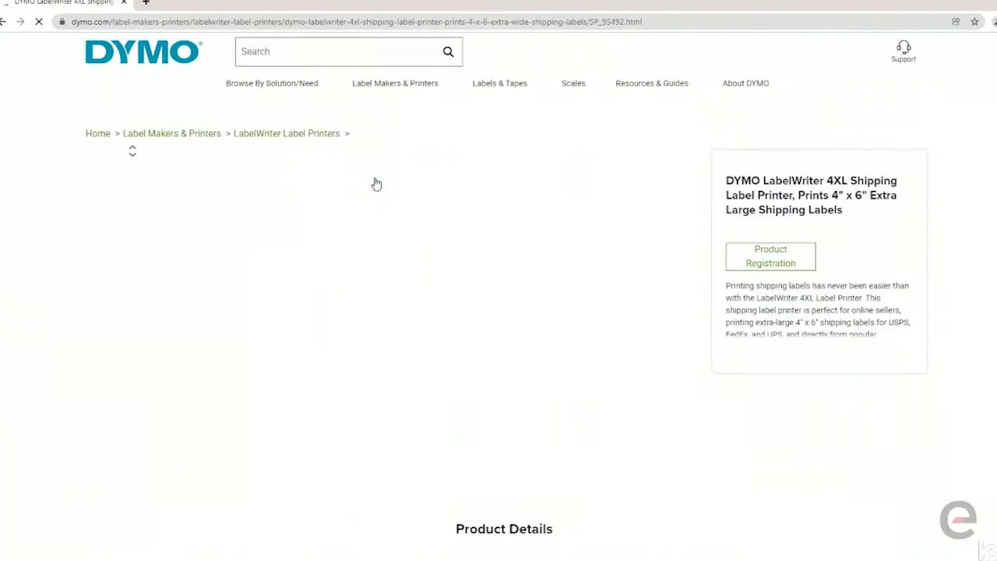
# Scroll to Downloads and get DYMO Connect for Desktop 1.3.2.18 for Windows 10
pyautogui.scroll(-2, 441, 224)
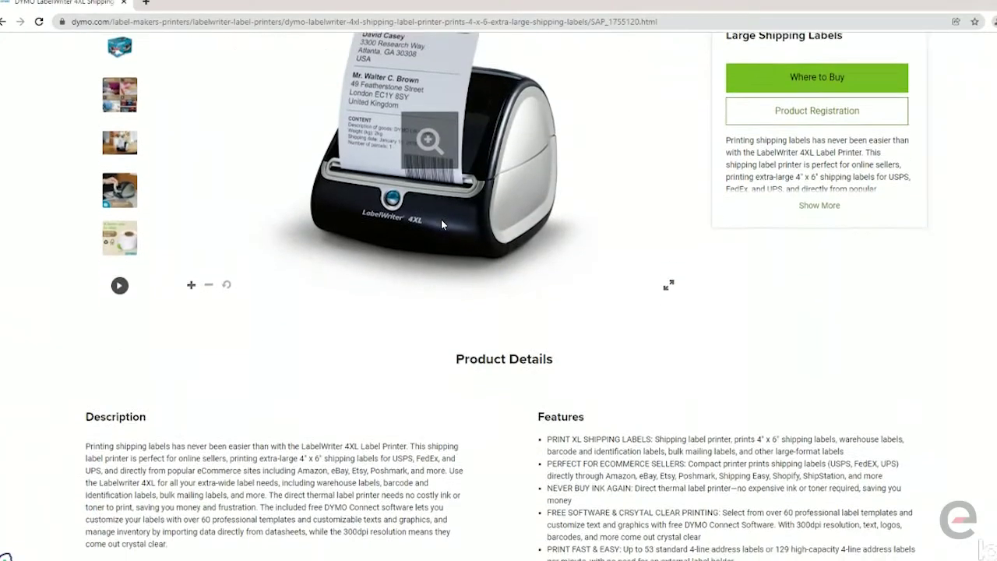
pyautogui.scroll(-8, 444, 224)
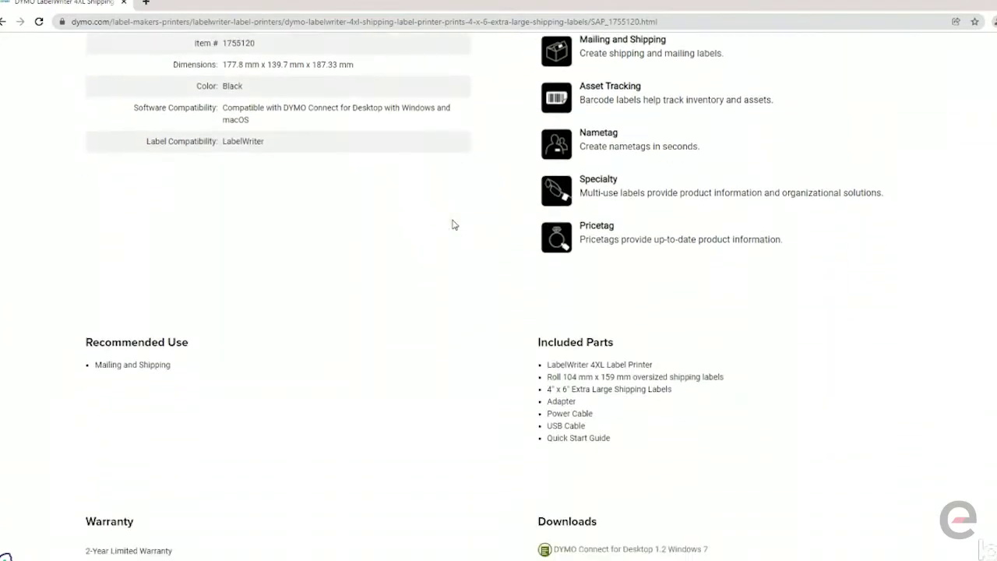
pyautogui.scroll(-4, 456, 226)
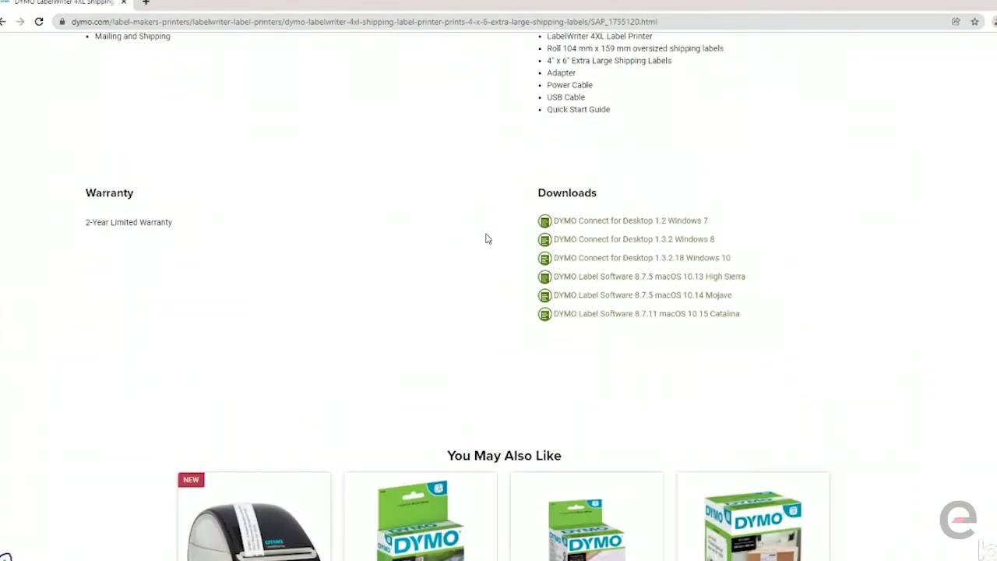
pyautogui.click(699, 260)
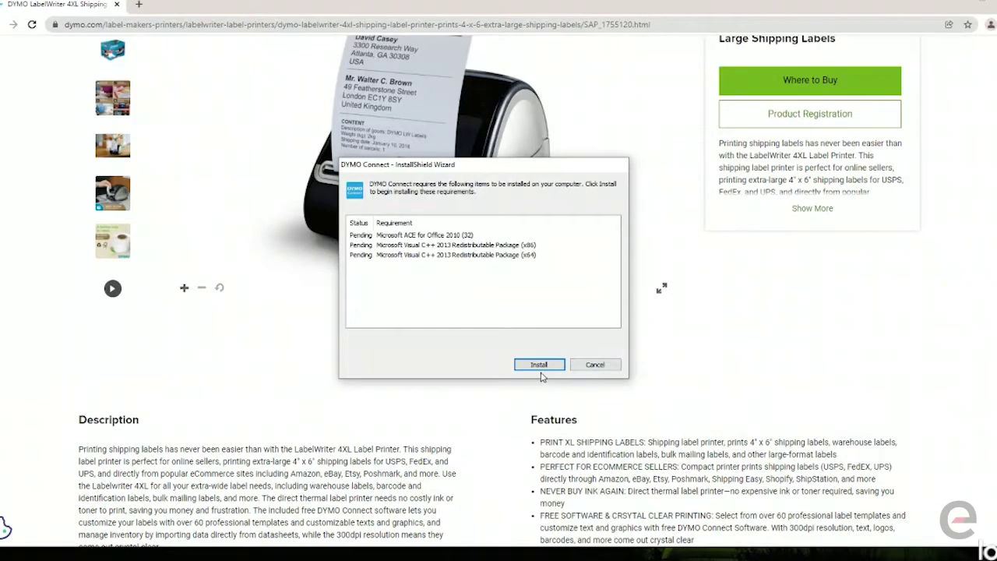
# Install the prerequisites, continuing past the Visual C++ 2013 x86 and x64 failures
pyautogui.click(540, 365)
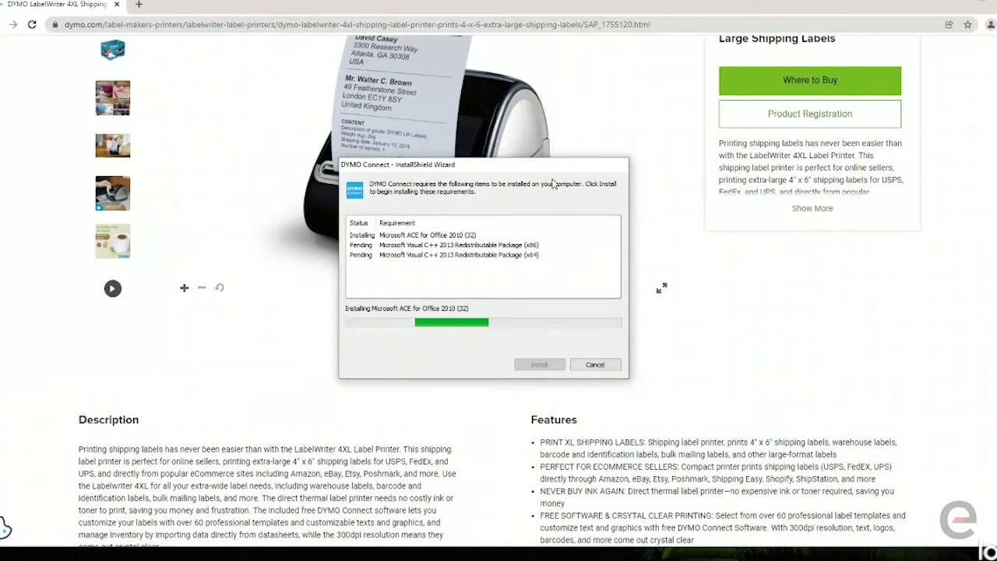
pyautogui.moveTo(538, 165); pyautogui.dragTo(826, 182)
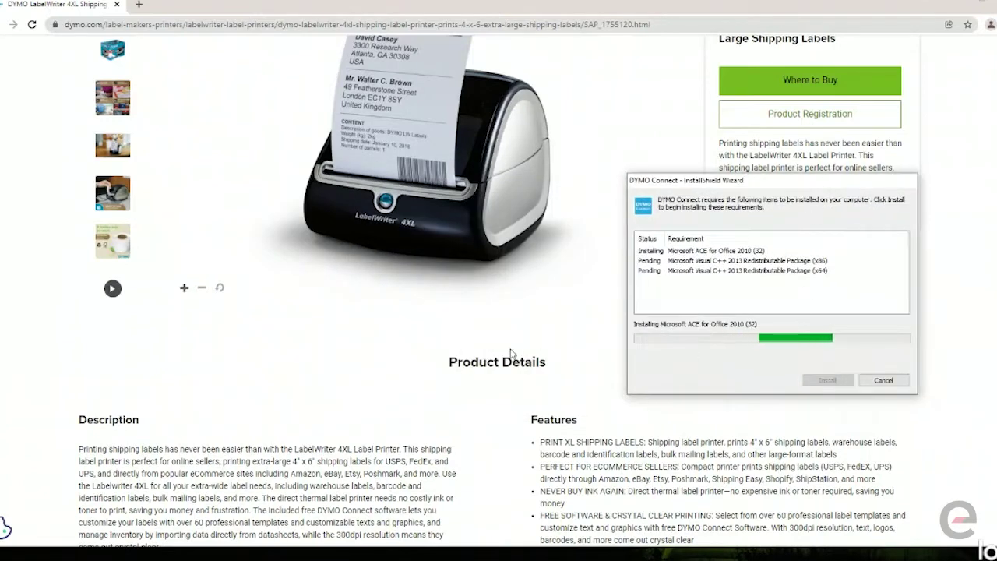
pyautogui.scroll(3, 429, 342)
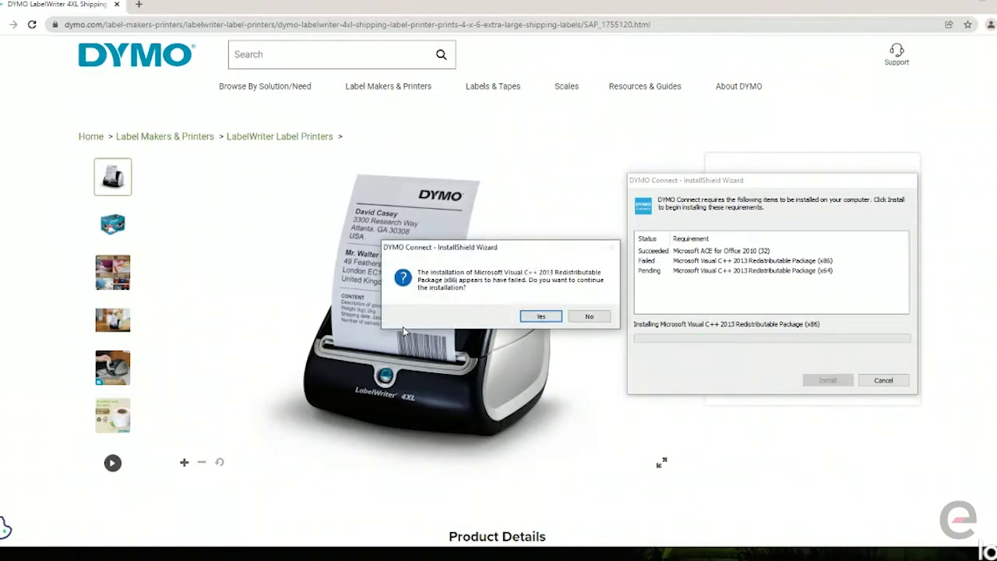
pyautogui.click(541, 316)
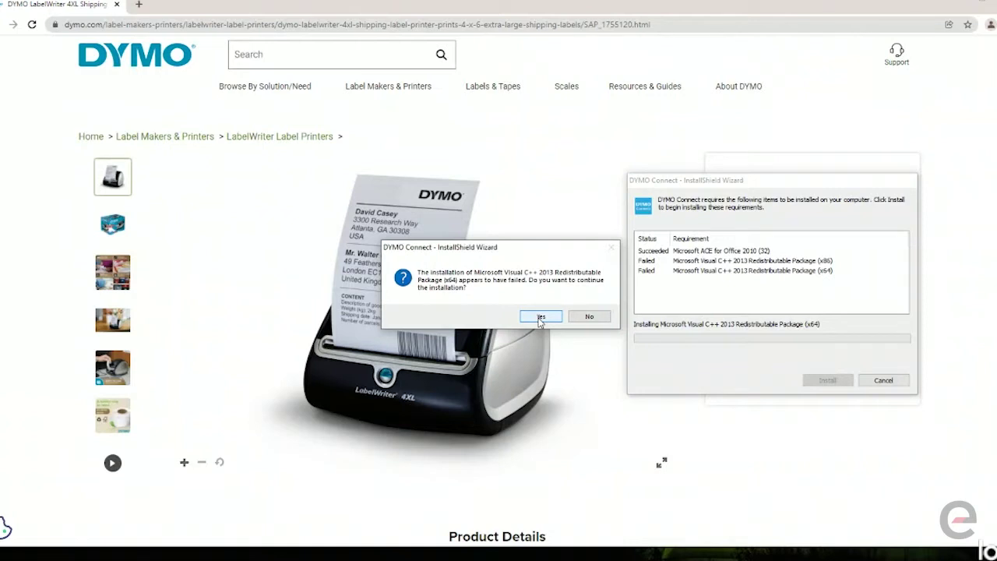
pyautogui.click(541, 318)
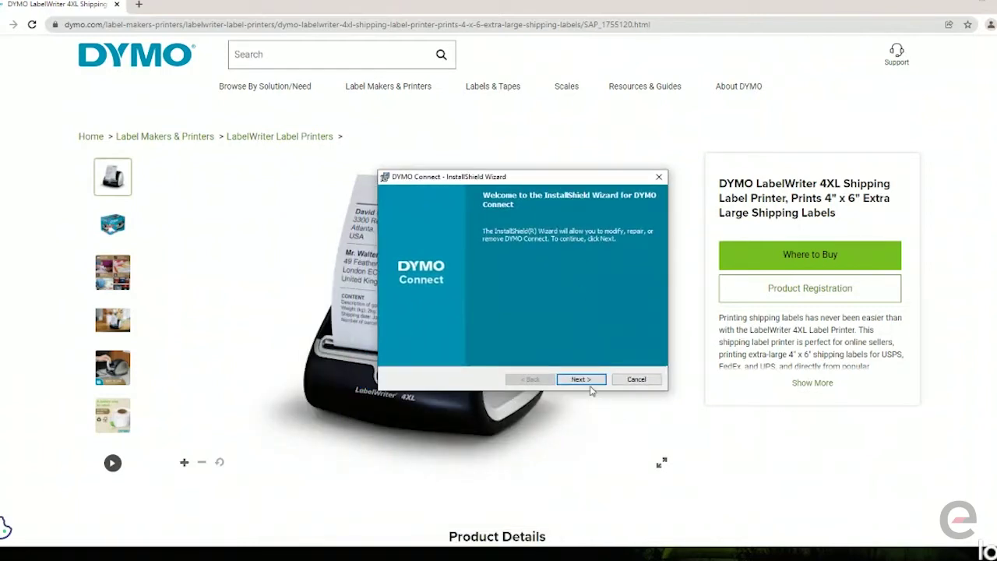
# Modify the existing DYMO Connect installation with the default Custom Setup features
pyautogui.click(583, 380)
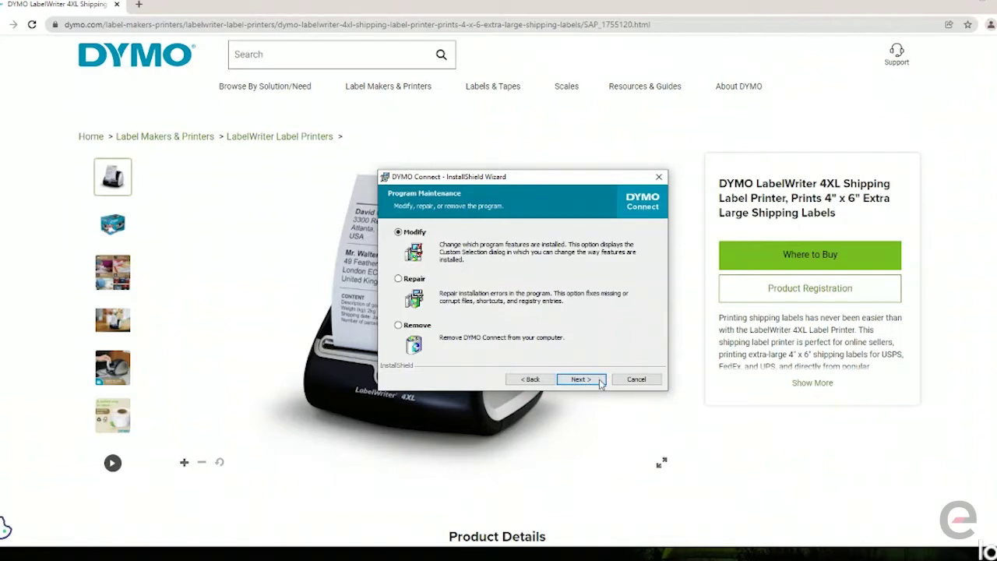
pyautogui.click(594, 378)
pyautogui.click(580, 379)
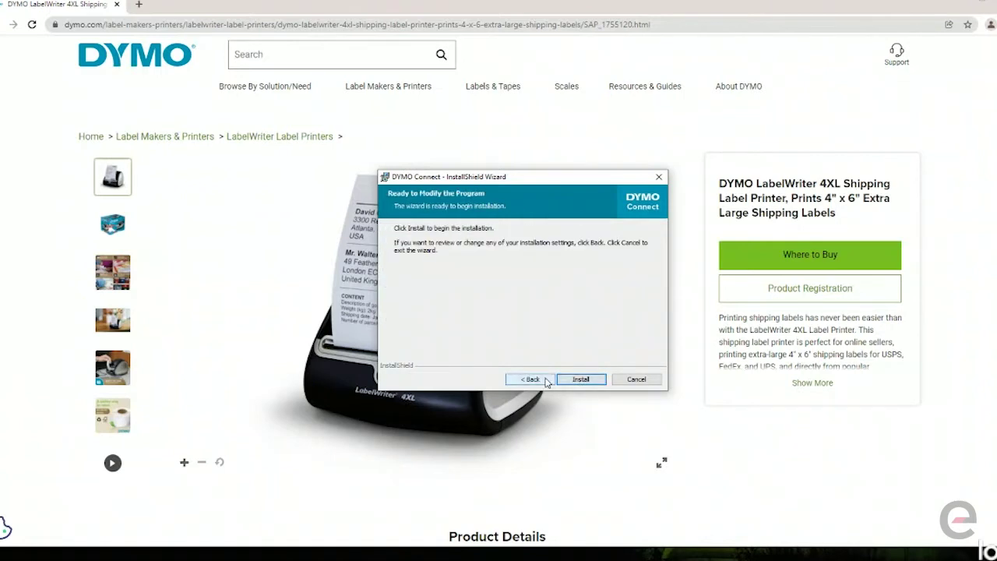
pyautogui.click(564, 379)
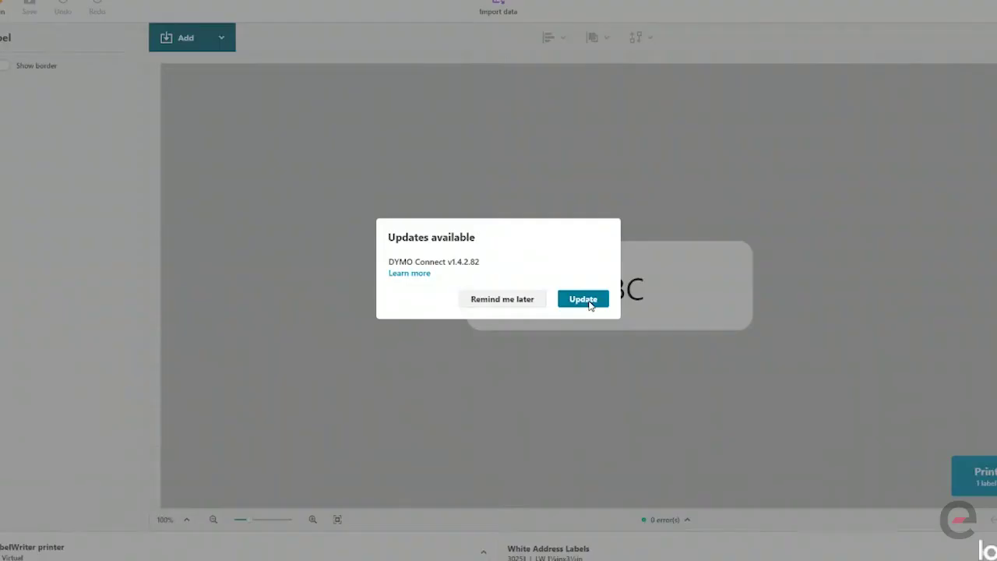
# Accept the DYMO Connect v1.4.2.82 update in the Updates available dialog
pyautogui.click(583, 300)
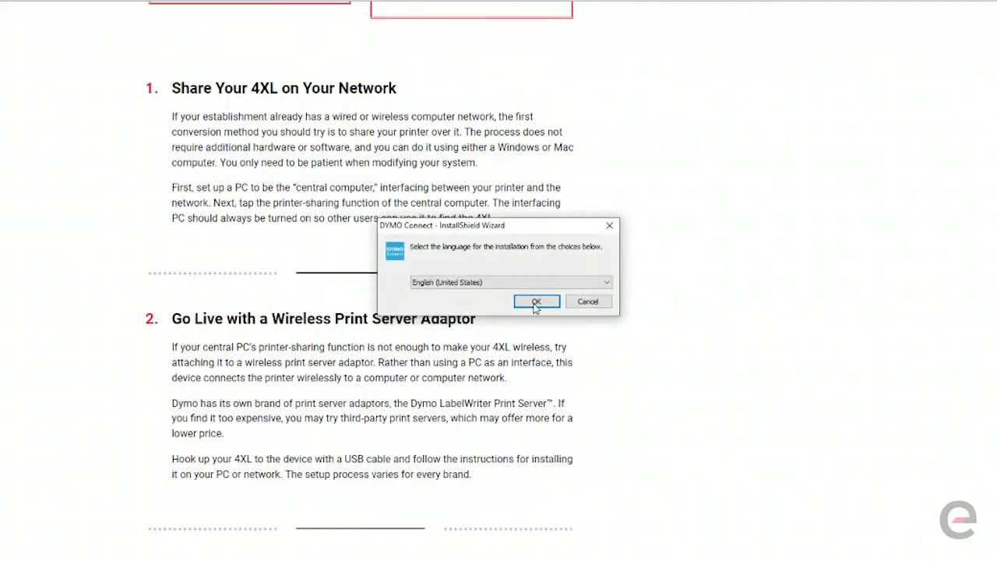
# Use English (United States), install the Visual C++ 2019 prerequisites without rebooting, then rerun setup
pyautogui.click(537, 304)
pyautogui.click(559, 374)
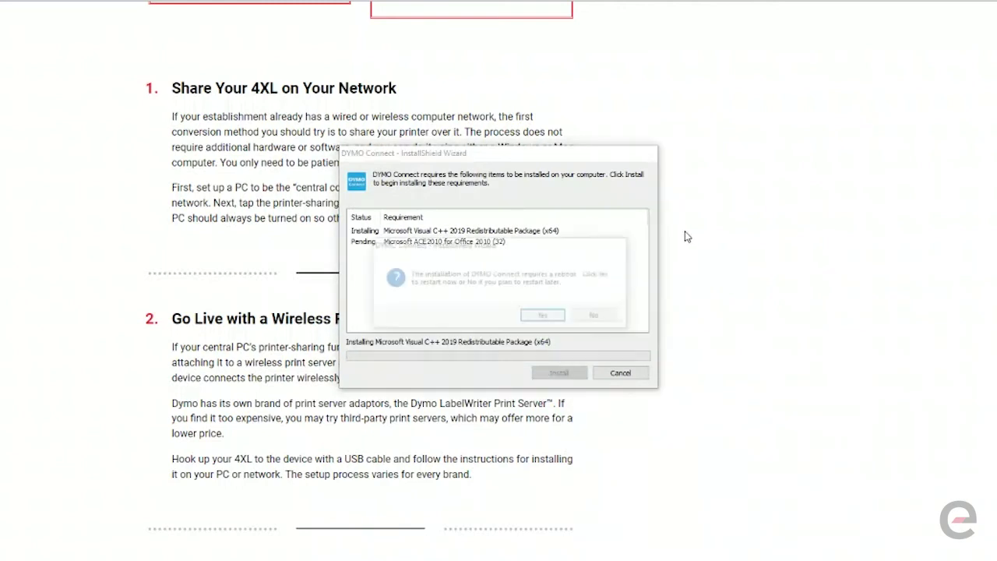
pyautogui.click(593, 318)
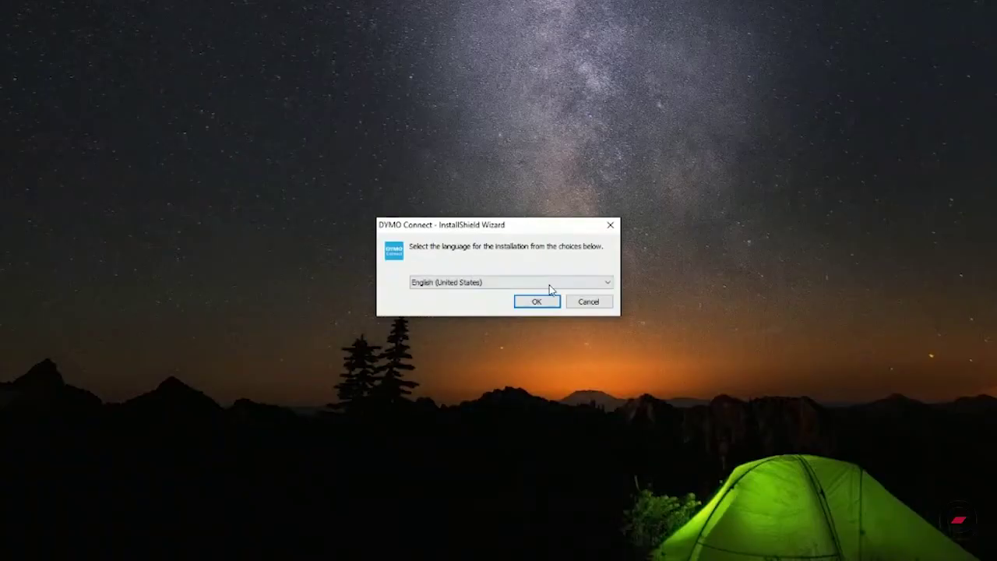
pyautogui.click(546, 301)
pyautogui.click(561, 375)
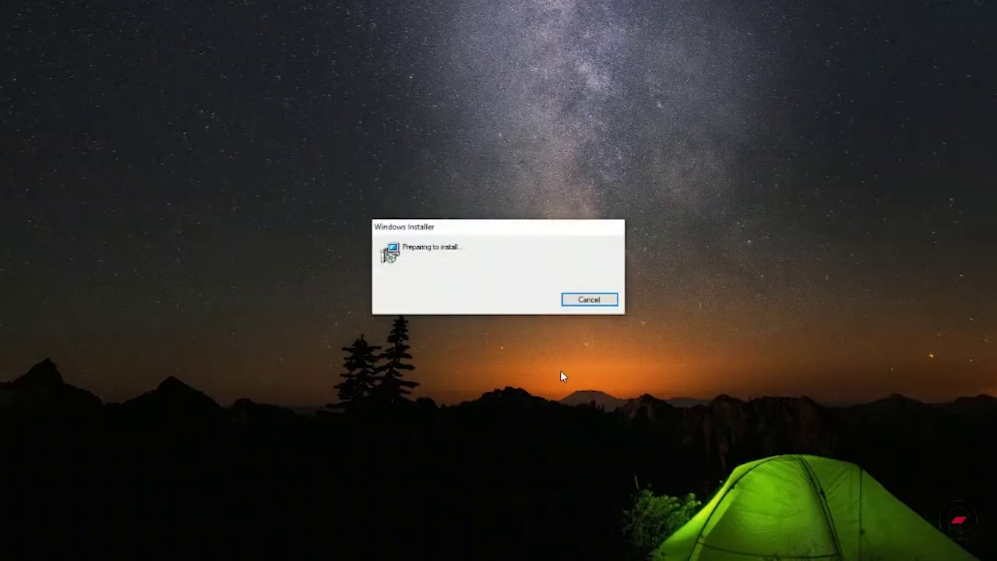
# Accept the licence, keep the default folder, install, and finish with DYMO Connect launching
pyautogui.click(564, 380)
pyautogui.click(486, 331)
pyautogui.click(556, 379)
pyautogui.click(556, 379)
pyautogui.click(555, 378)
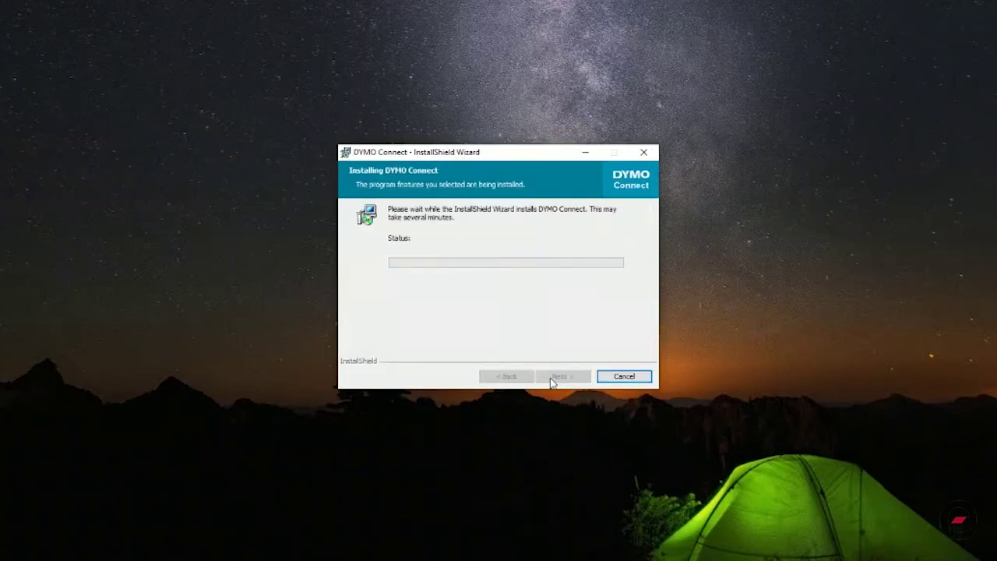
pyautogui.click(458, 302)
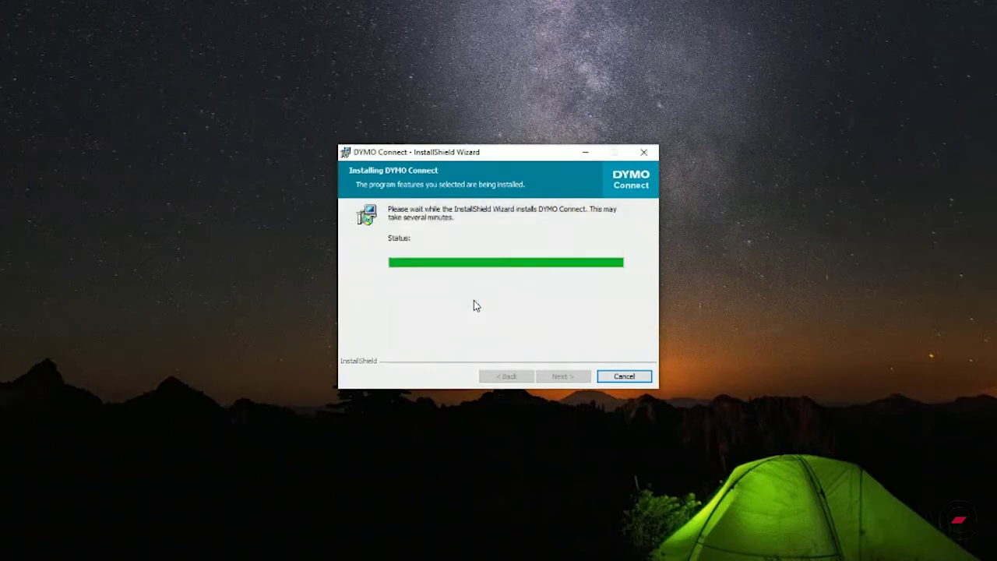
pyautogui.click(473, 305)
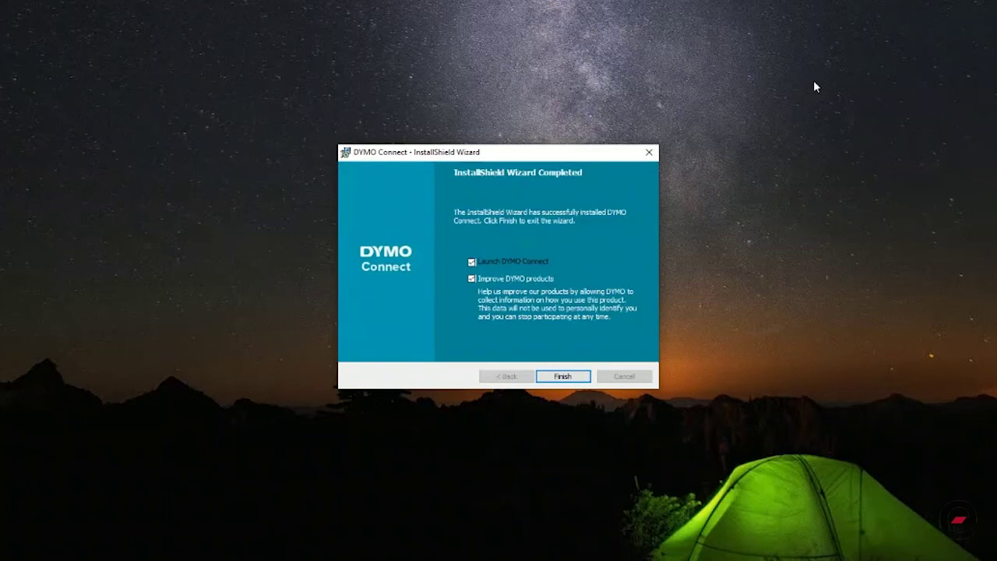
pyautogui.click(564, 377)
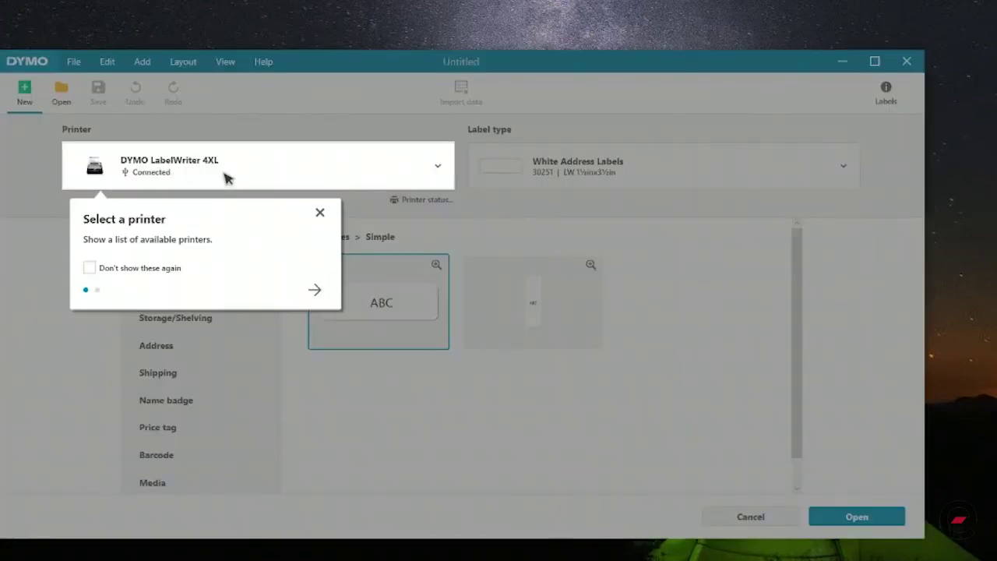
# Confirm the LabelWriter 4XL printer, search 'shipping labe' and pick Extra Large Shipping Labels for LabelWriter XL
pyautogui.click(244, 175)
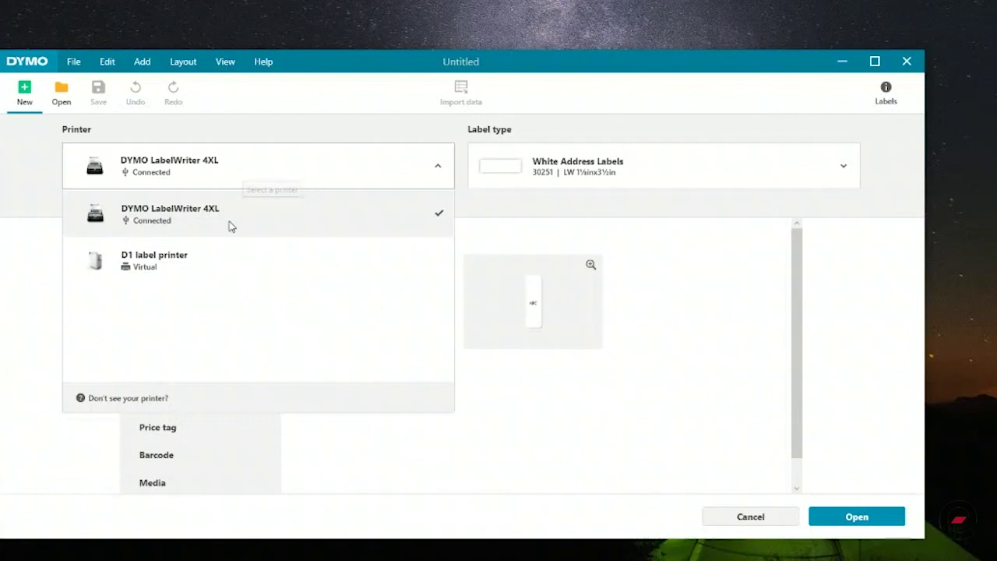
pyautogui.click(518, 167)
pyautogui.click(519, 174)
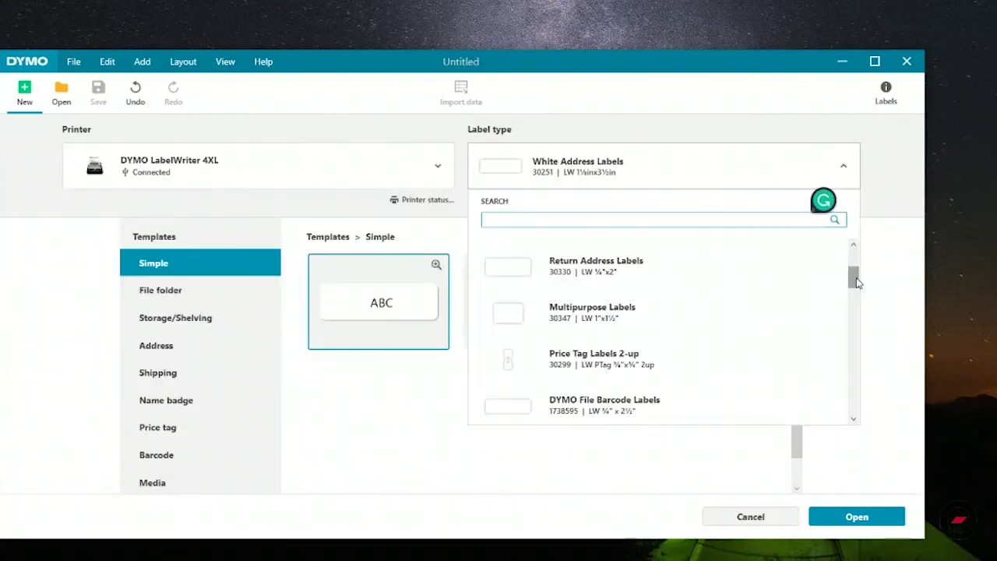
pyautogui.scroll(1, 856, 282)
pyautogui.write('shipping')
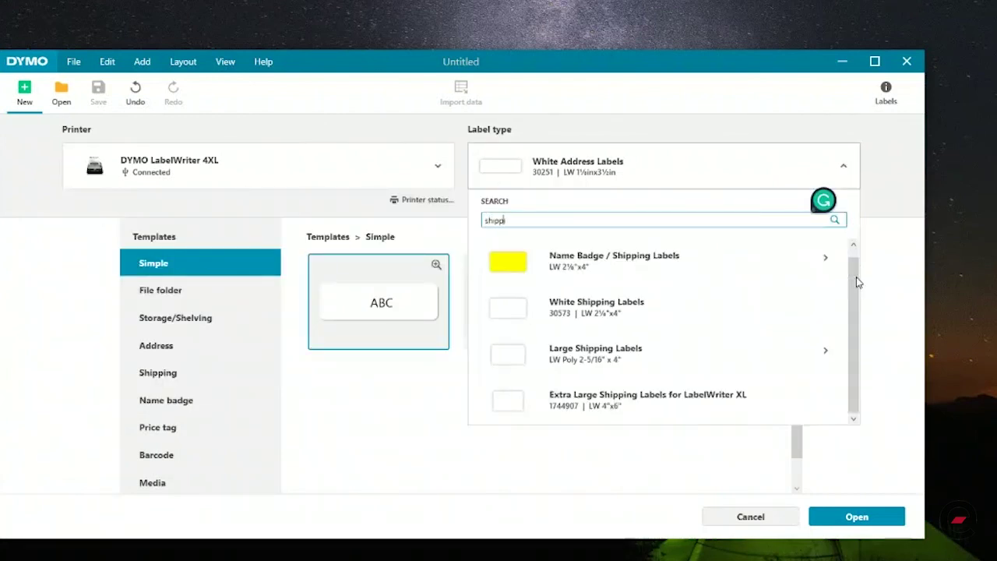
pyautogui.write(' labe')
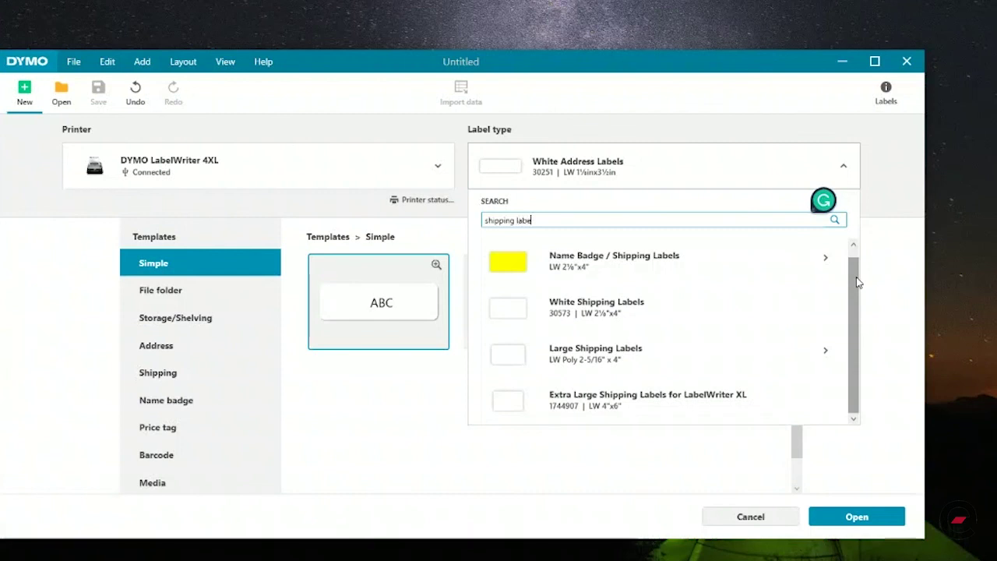
pyautogui.click(719, 402)
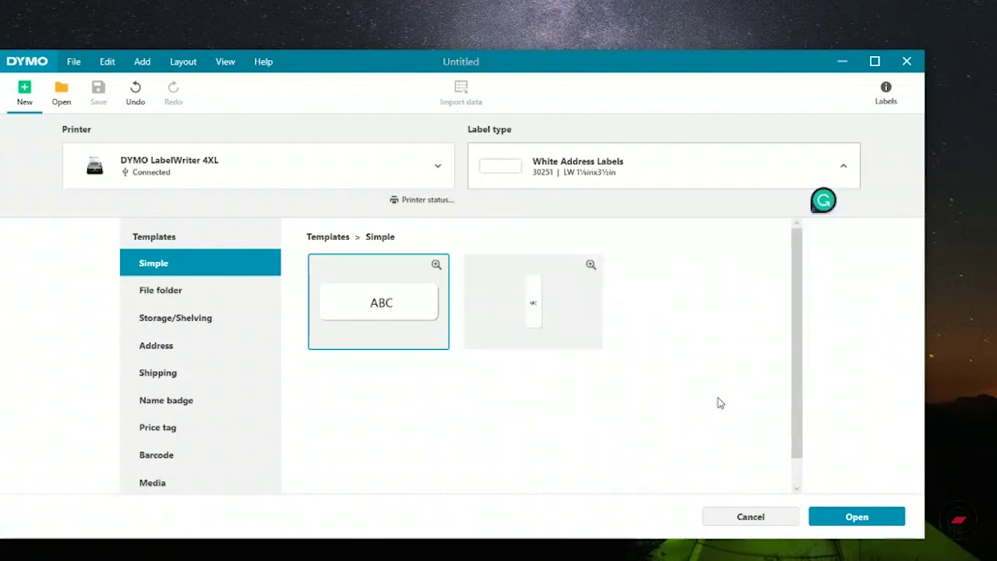